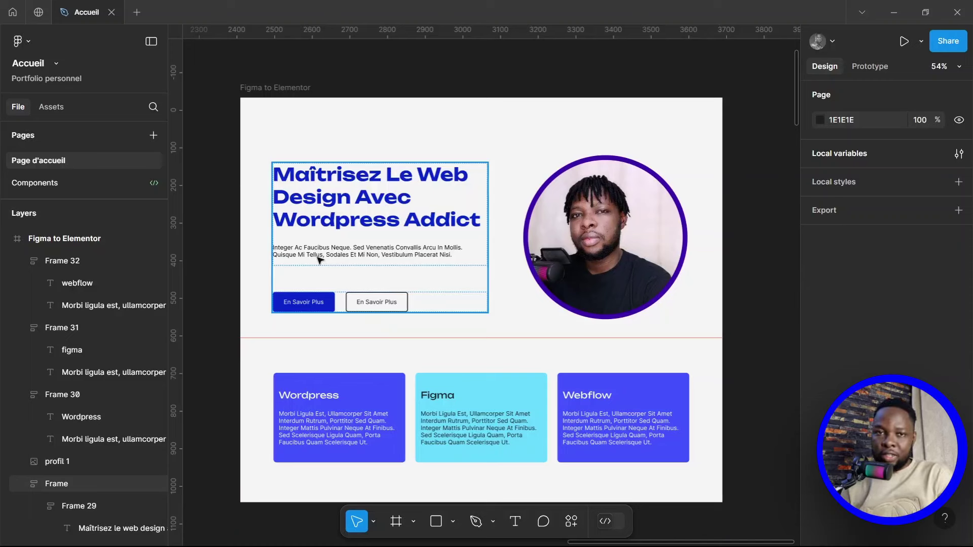
Search the plugins for "uichemy" and launch Figma to Elementor | UiChemy
left_click(515, 247)
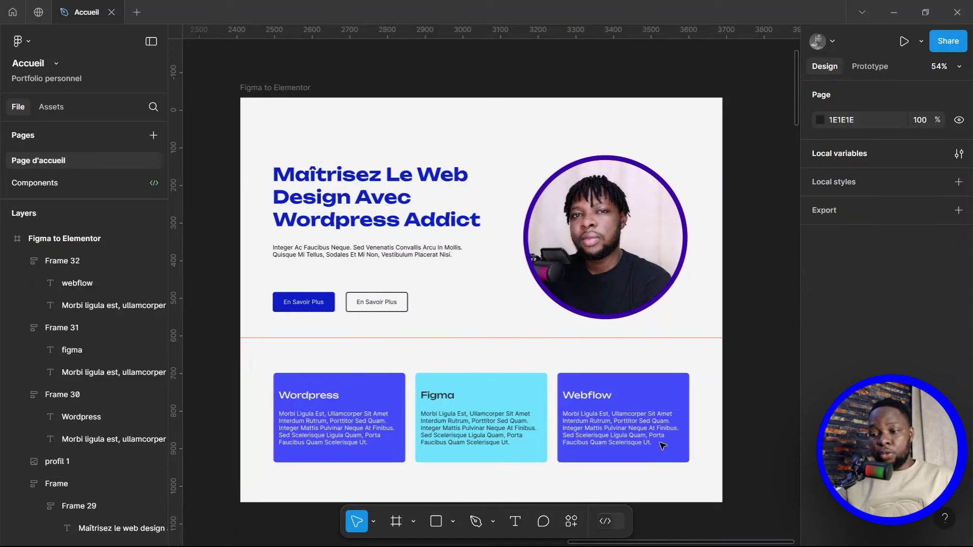
left_click(571, 523)
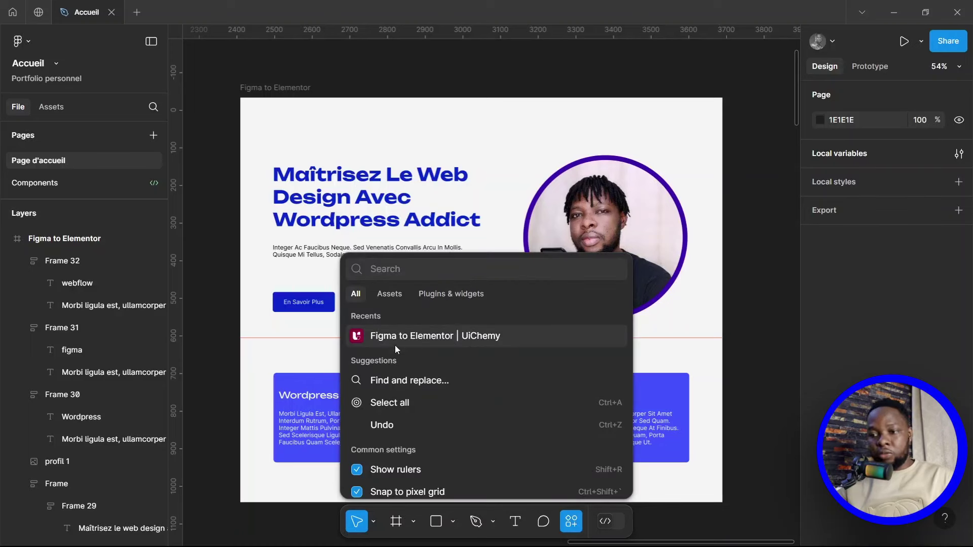
left_click(450, 297)
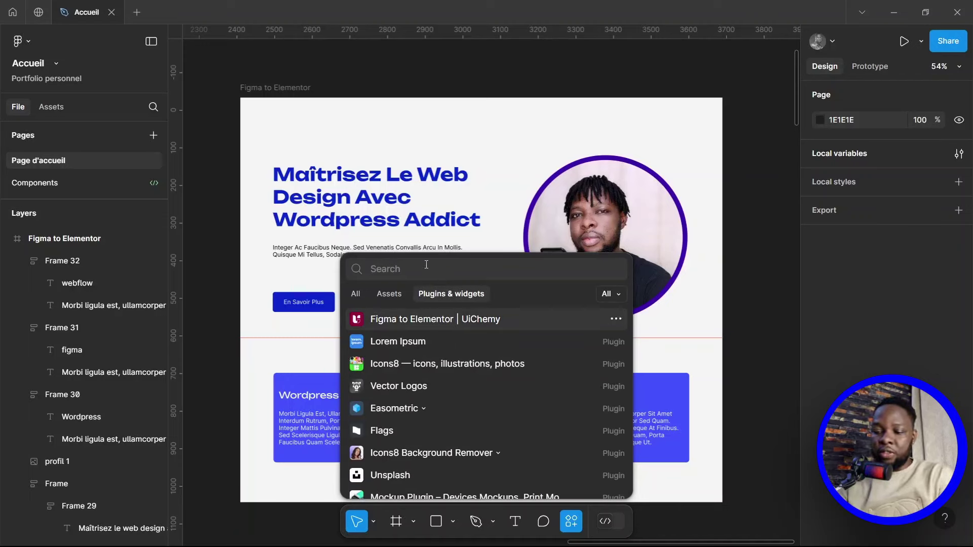
type("uiche")
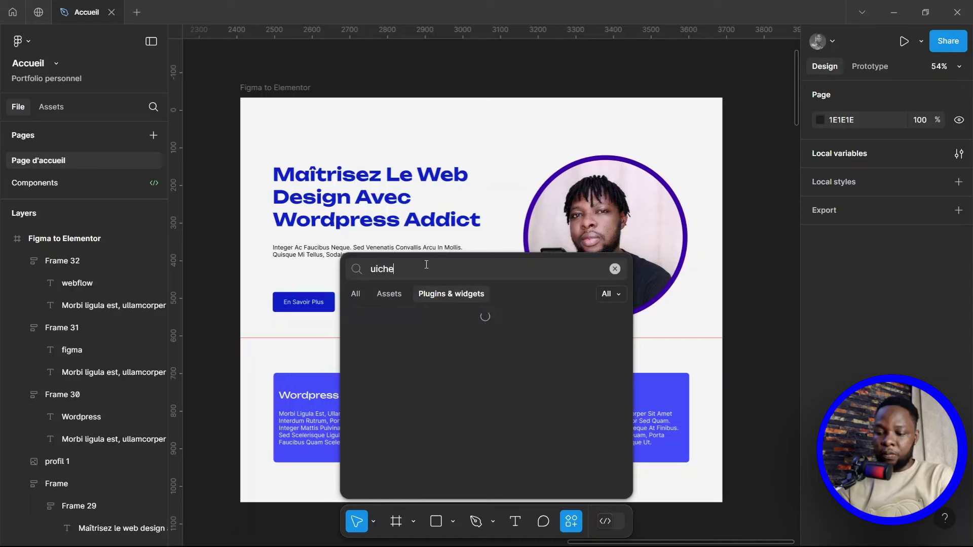
type("my")
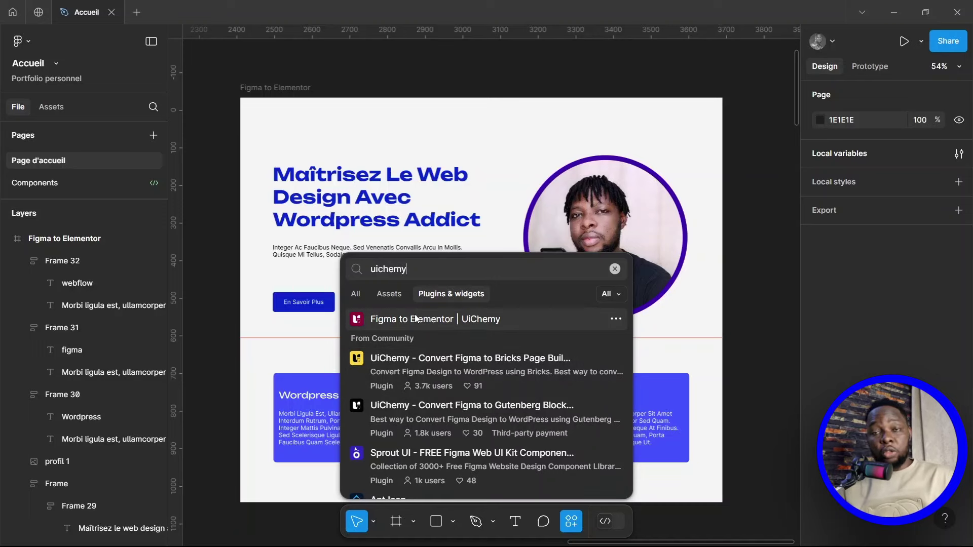
left_click(450, 318)
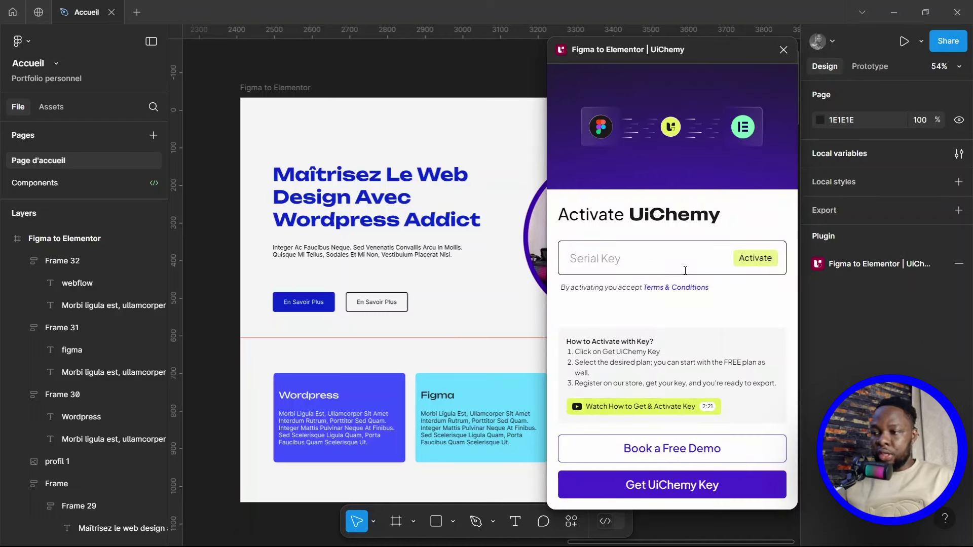
Request a UiChemy key from the plugin and complete the free Elementor plan checkout in the browser with the prefilled contact details
left_click(638, 253)
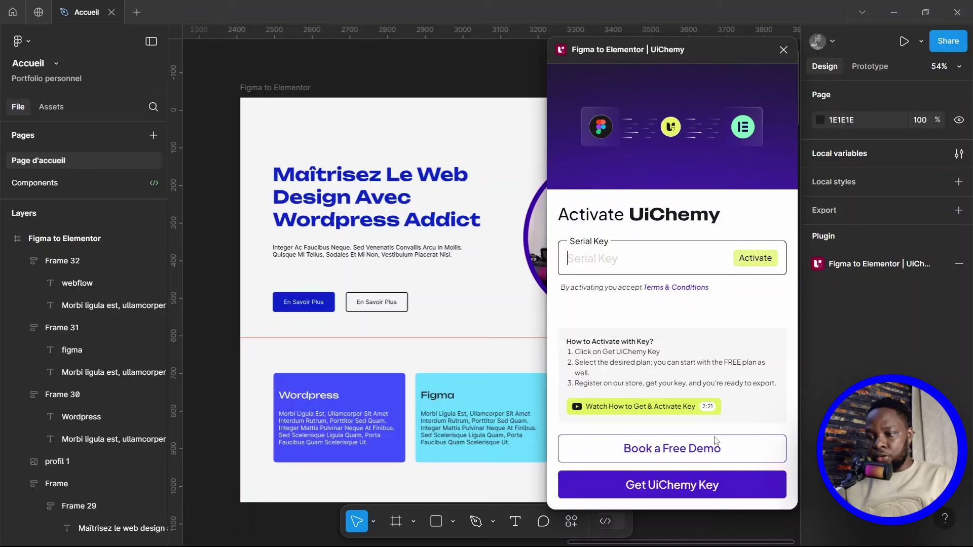
left_click(689, 490)
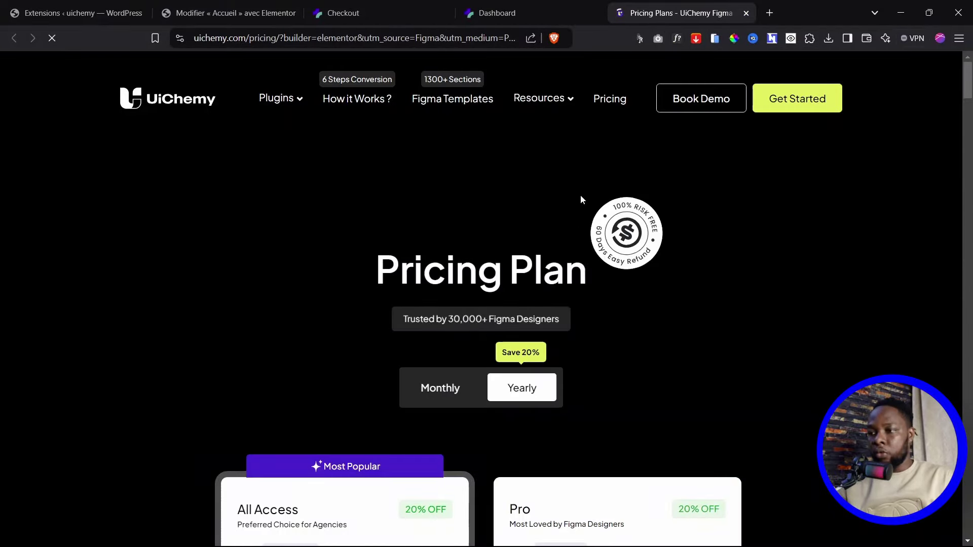
scroll(969, 94, "down", 1)
scroll(965, 111, "down", 10)
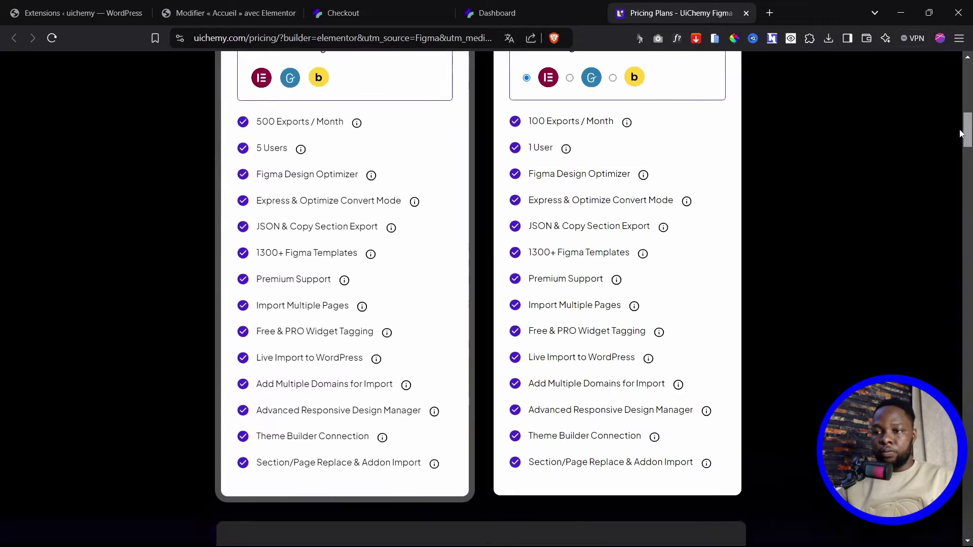
mouse_move(960, 133)
left_mouse_down()
mouse_move(960, 174)
mouse_move(959, 152)
left_mouse_up()
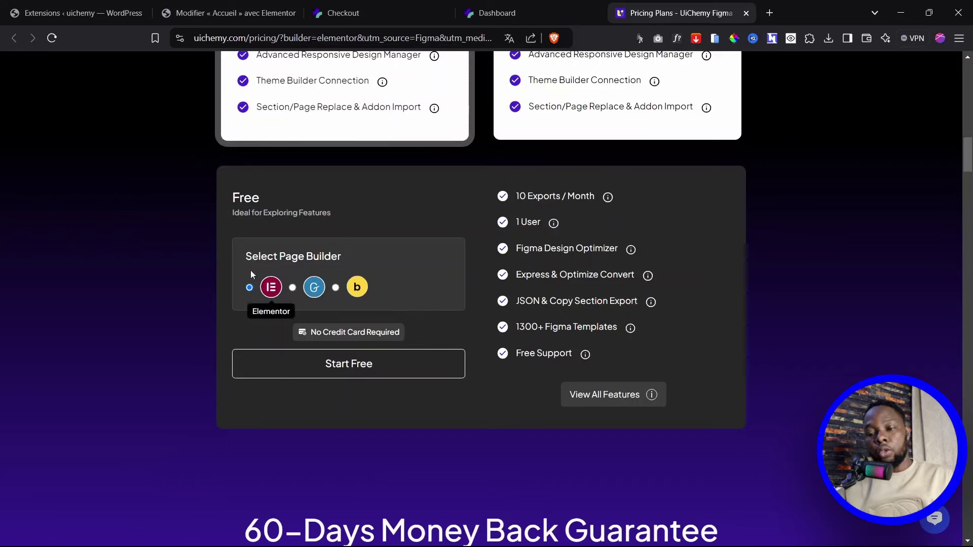
left_click(348, 368)
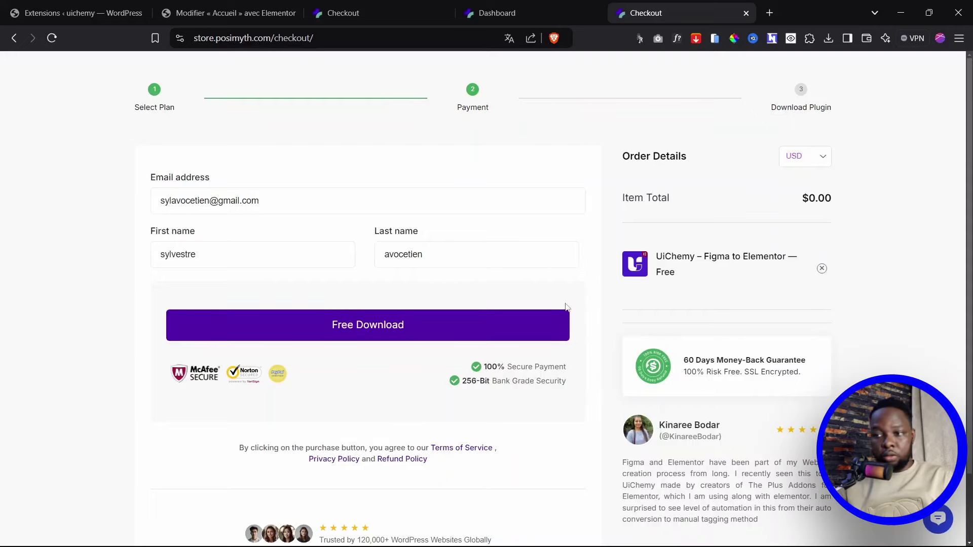
scroll(353, 248, "down", 2)
left_click(353, 249)
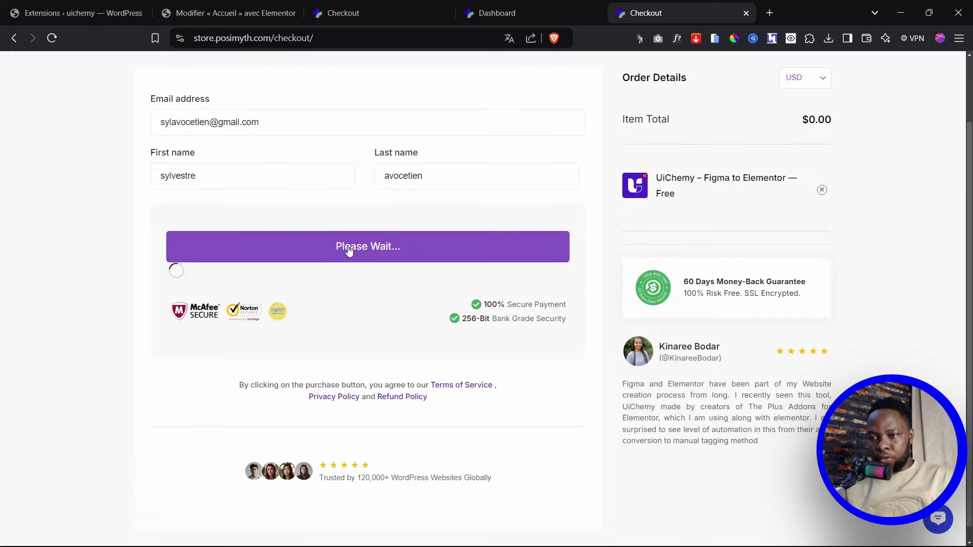
Download UiChemy – Figma to Elementor version 2.2.0 and copy its license key from the purchase confirmation
scroll(353, 248, "down", 3)
scroll(936, 191, "down", 5)
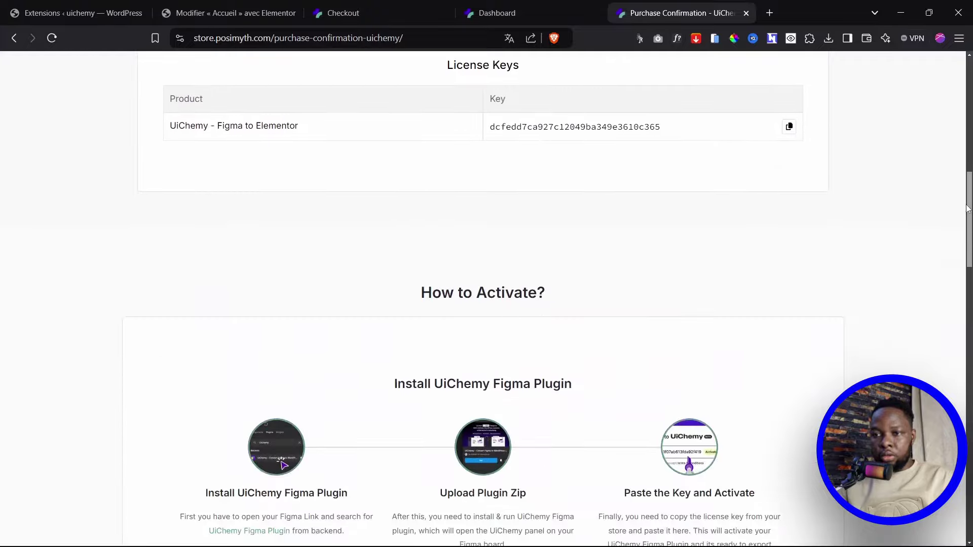
scroll(936, 191, "up", 1)
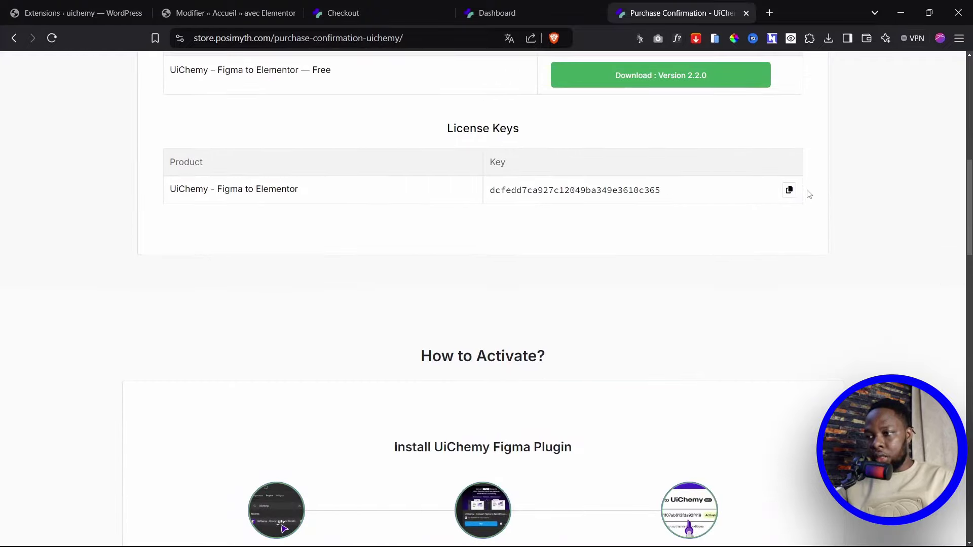
left_click(789, 189)
scroll(624, 343, "up", 5)
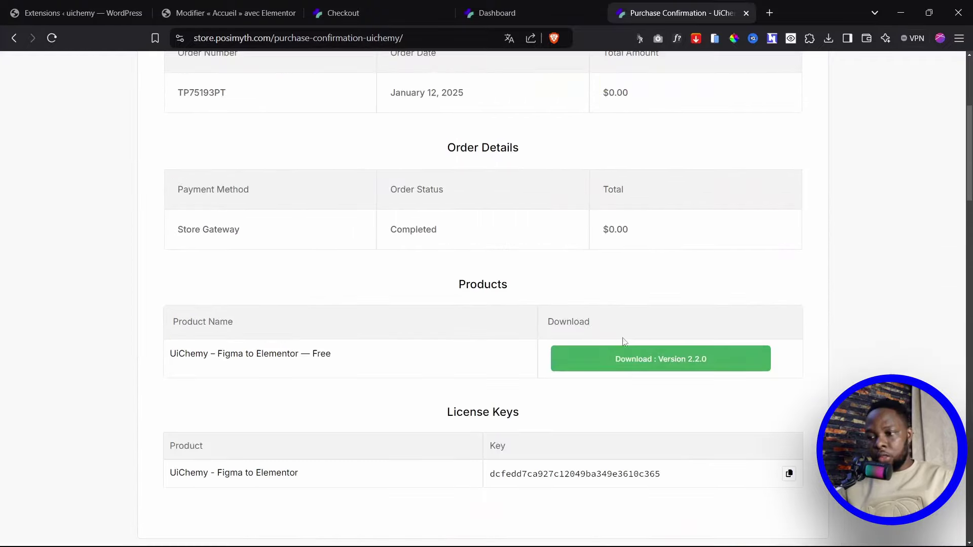
left_click(617, 359)
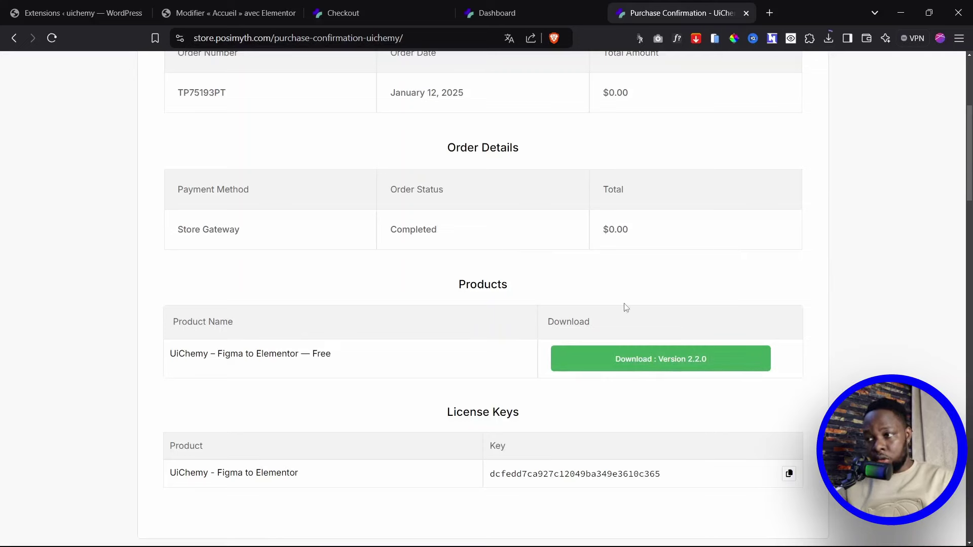
left_click(790, 476)
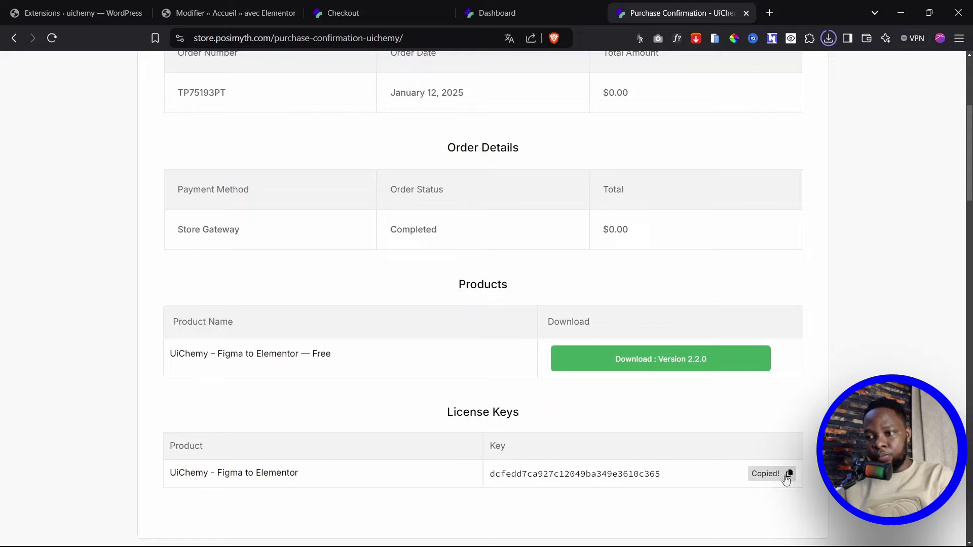
Switch back to Figma, activate UiChemy by pasting the license key into the Serial Key field, and skip the introduction
key("alt+Tab")
left_click(589, 257)
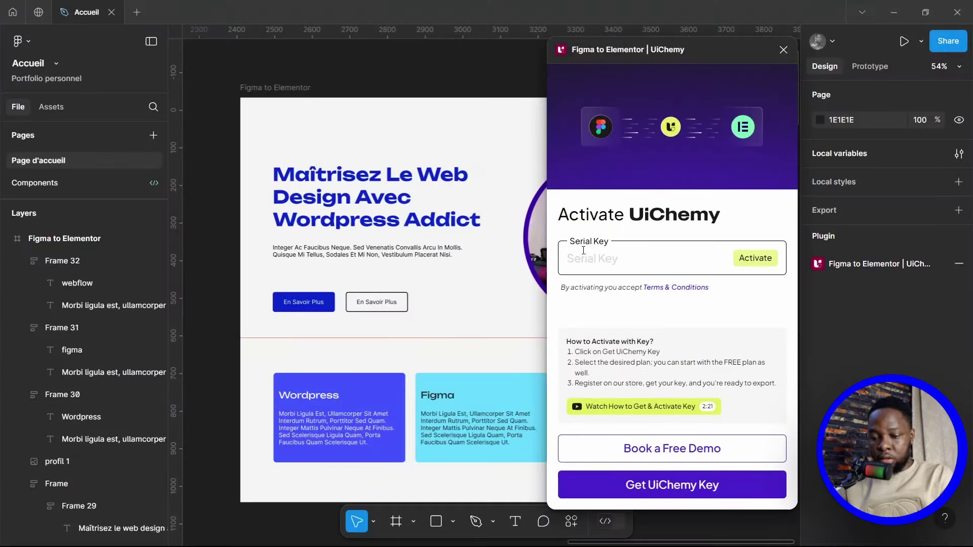
key("ctrl+v")
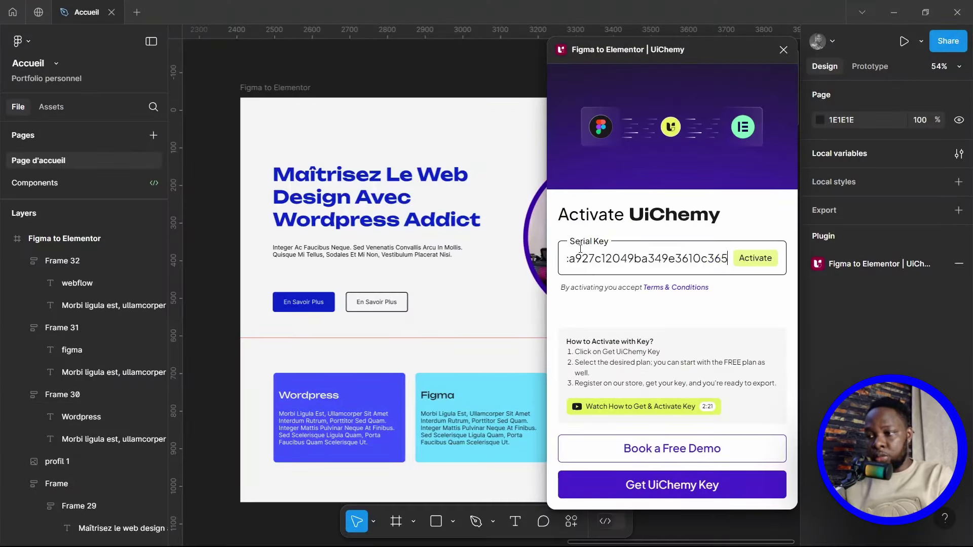
left_click(757, 259)
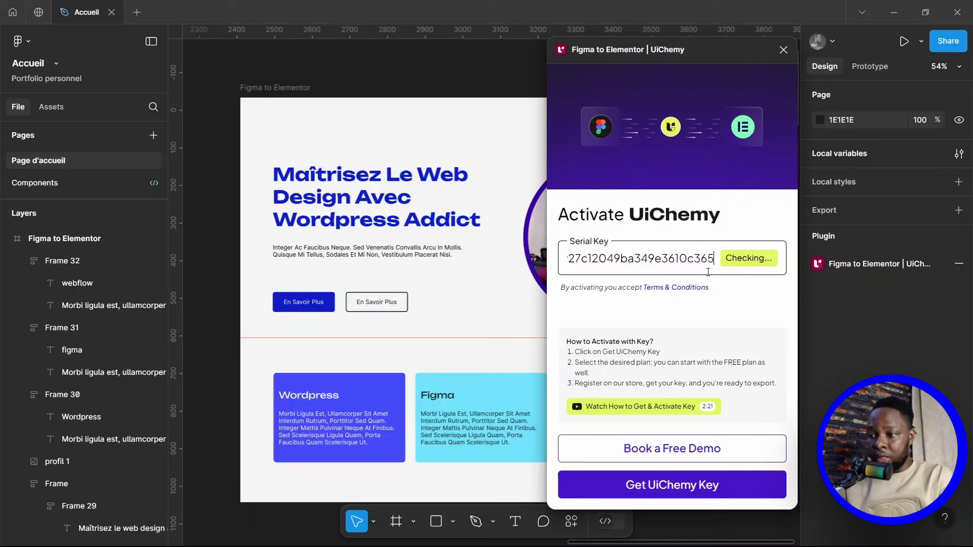
left_click_drag(608, 303, 723, 339)
left_click(668, 336)
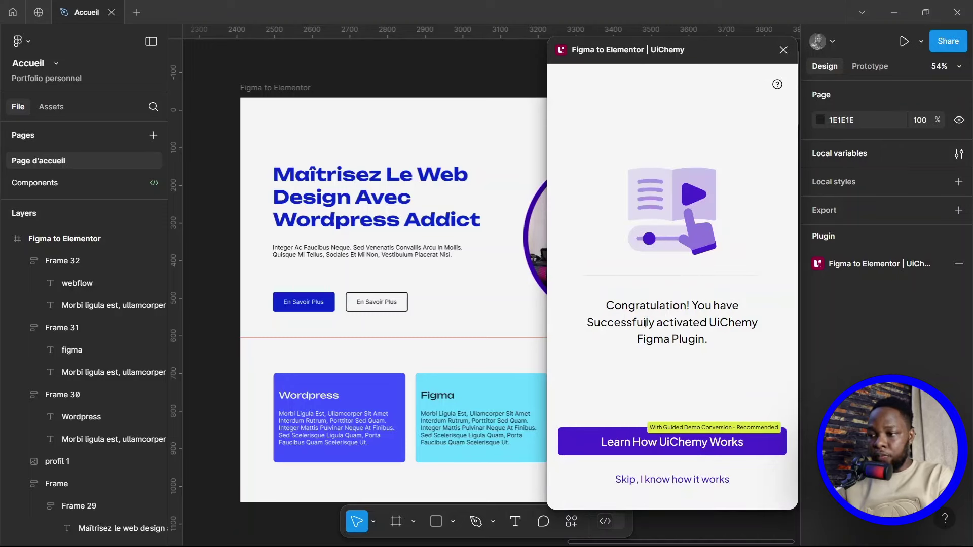
left_click(657, 484)
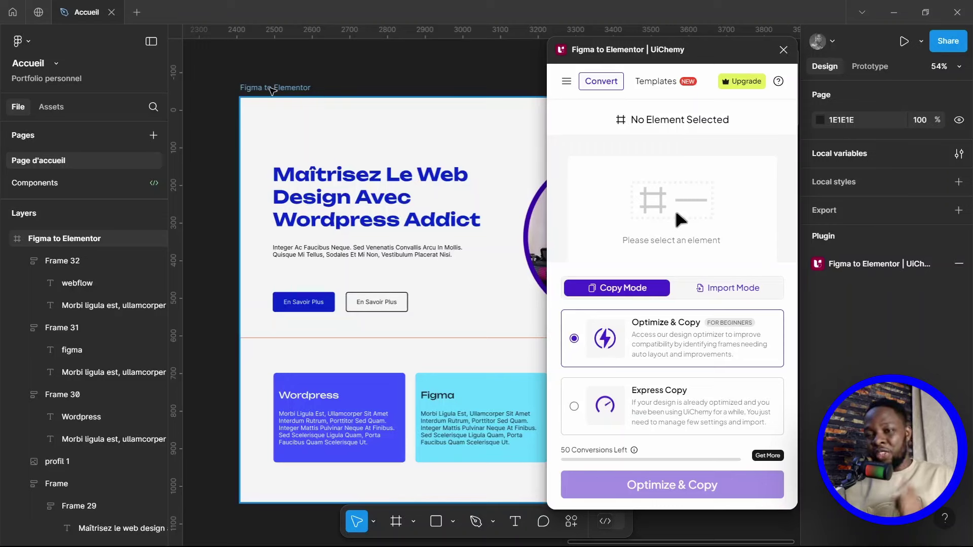
Select the Figma to Elementor frame and proceed with Optimize & Copy in Copy Mode
left_click(272, 89)
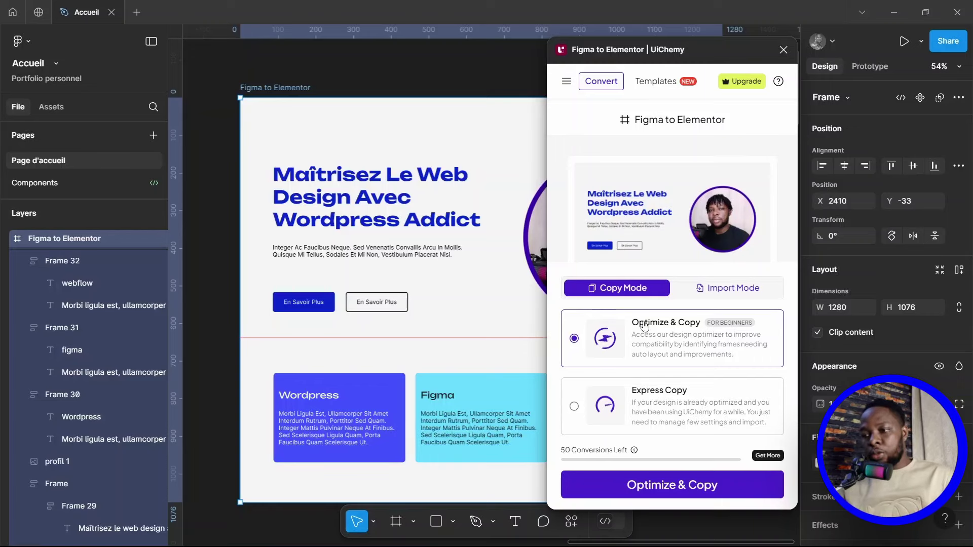
left_click(720, 287)
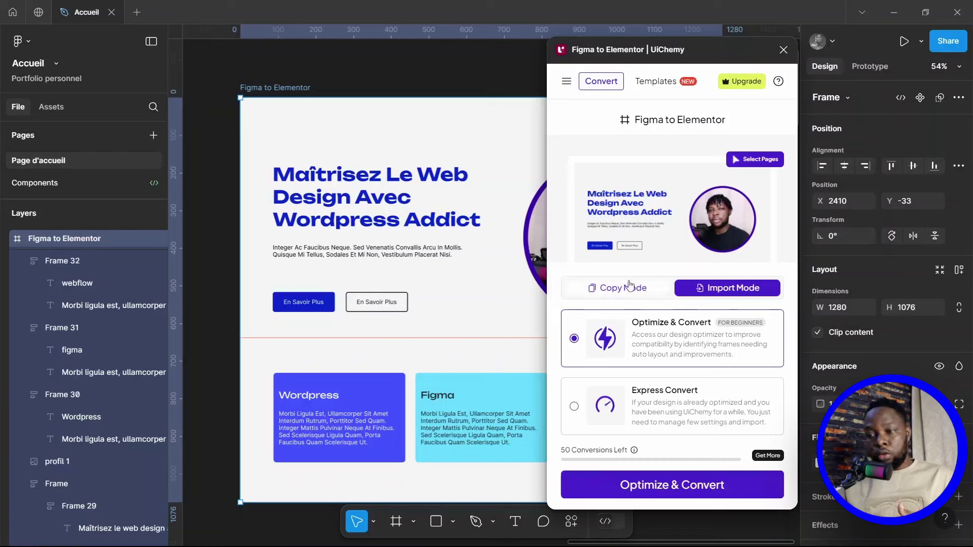
left_click(629, 286)
left_click(700, 294)
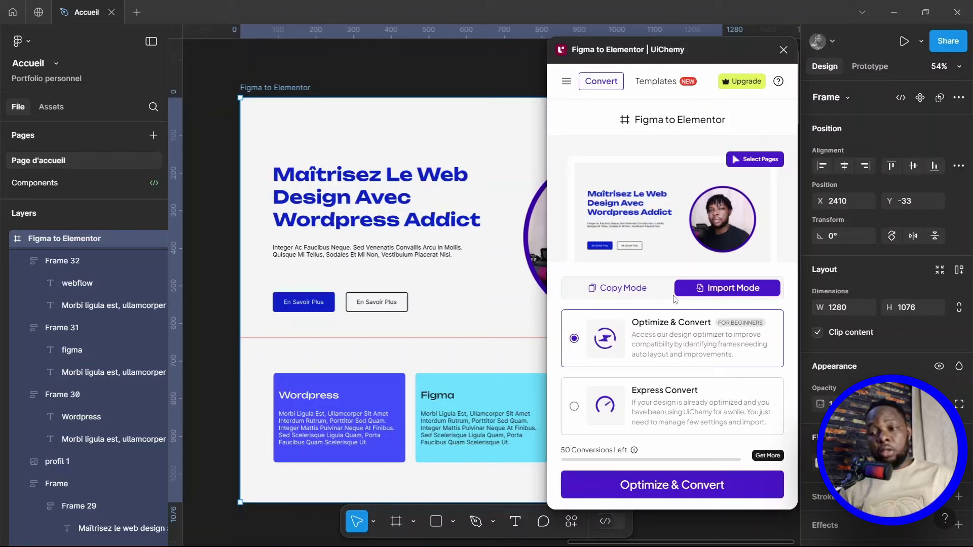
left_click(629, 289)
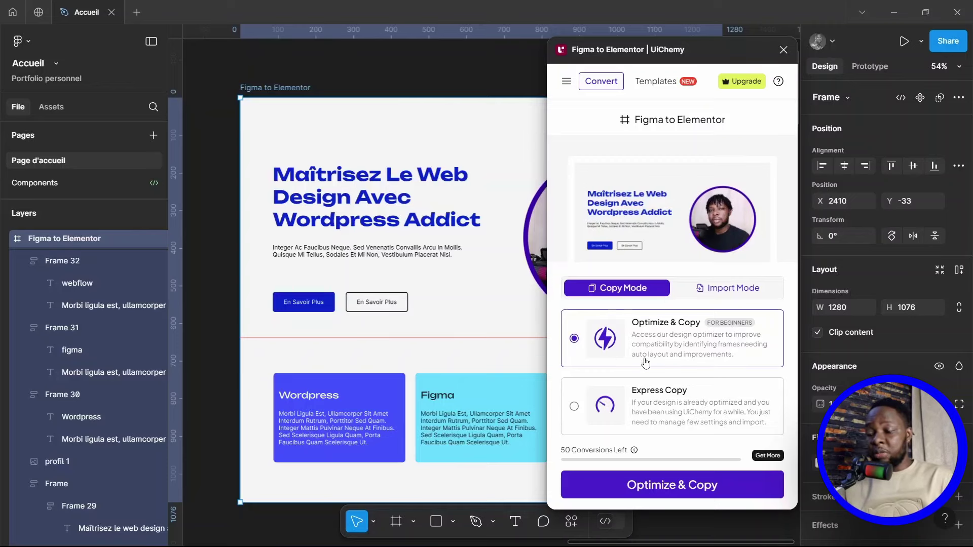
left_click(678, 500)
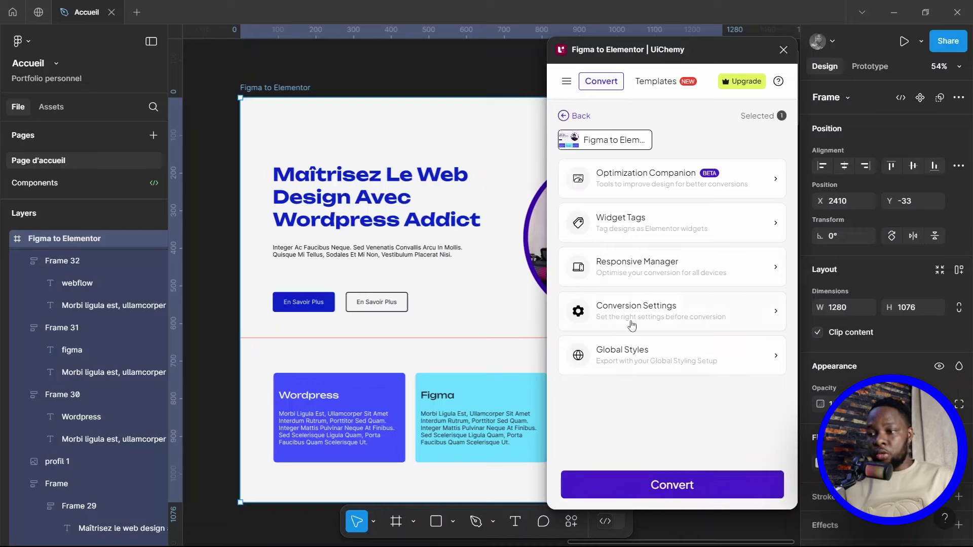
Examine the conversion settings, including the Use Figma's Exported Images option, and return to the conversion overview
left_click(644, 310)
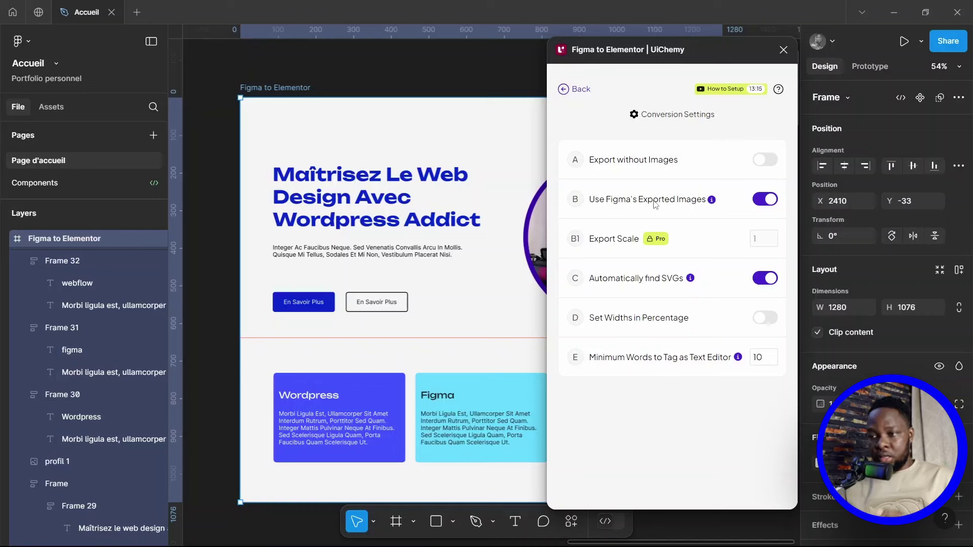
left_click(758, 200)
left_click(758, 200)
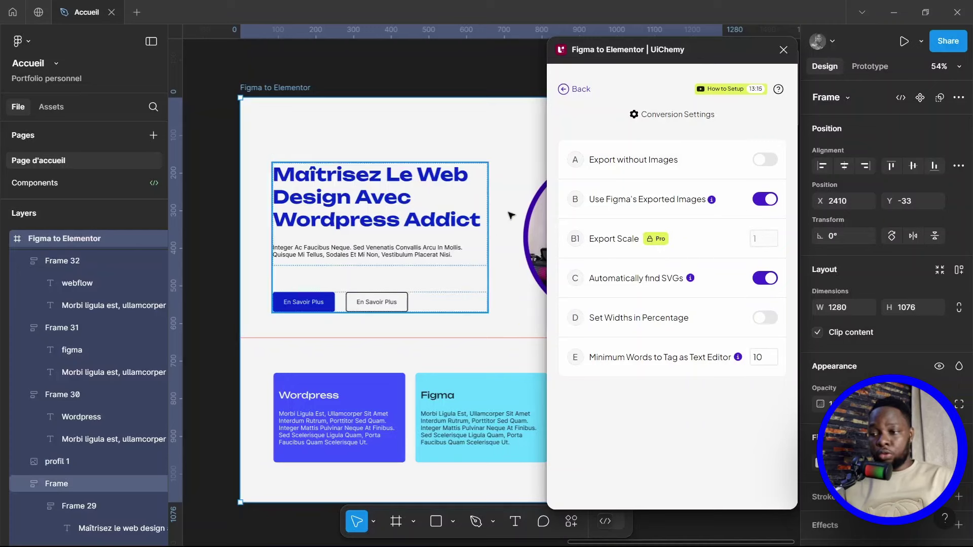
left_click(564, 92)
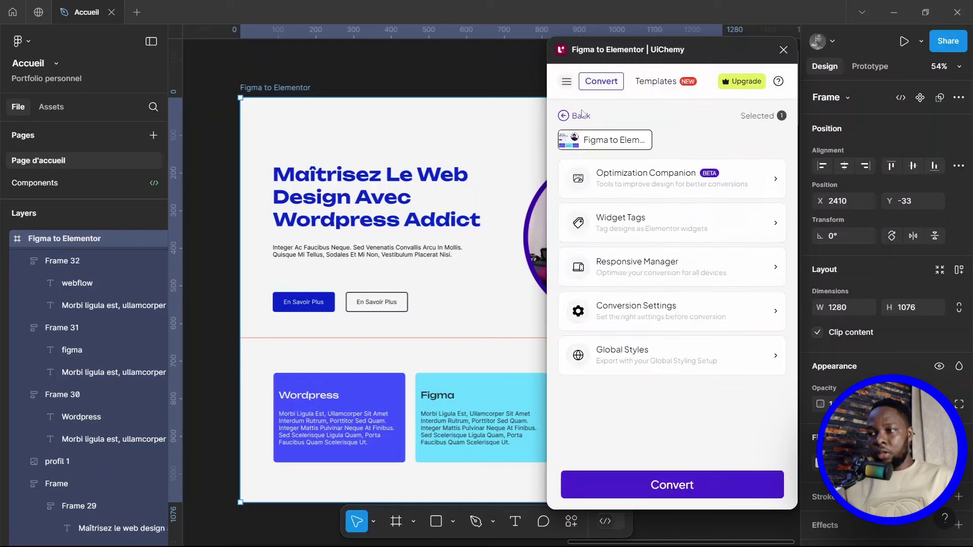
Convert the selected frame for Elementor and copy the result to the clipboard
left_click(679, 487)
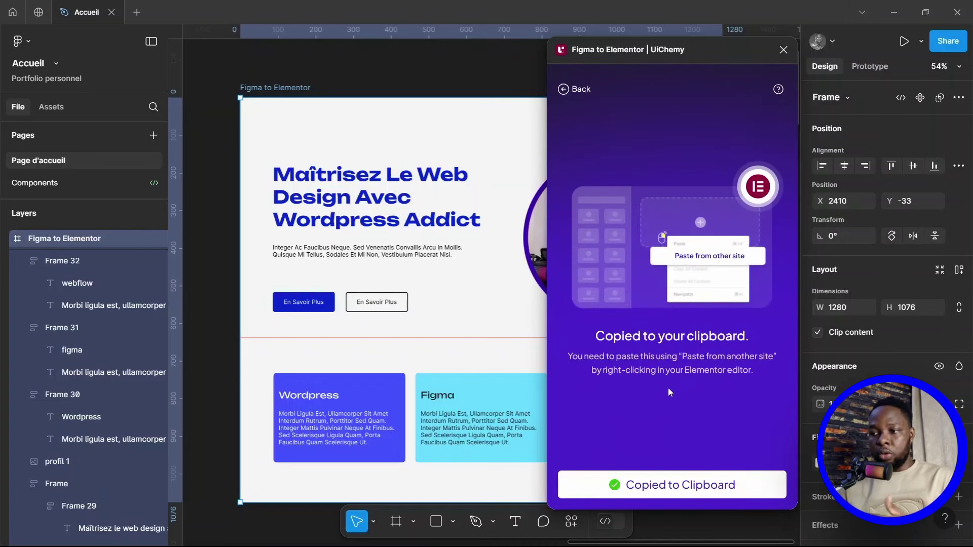
left_click(681, 491)
left_click(680, 489)
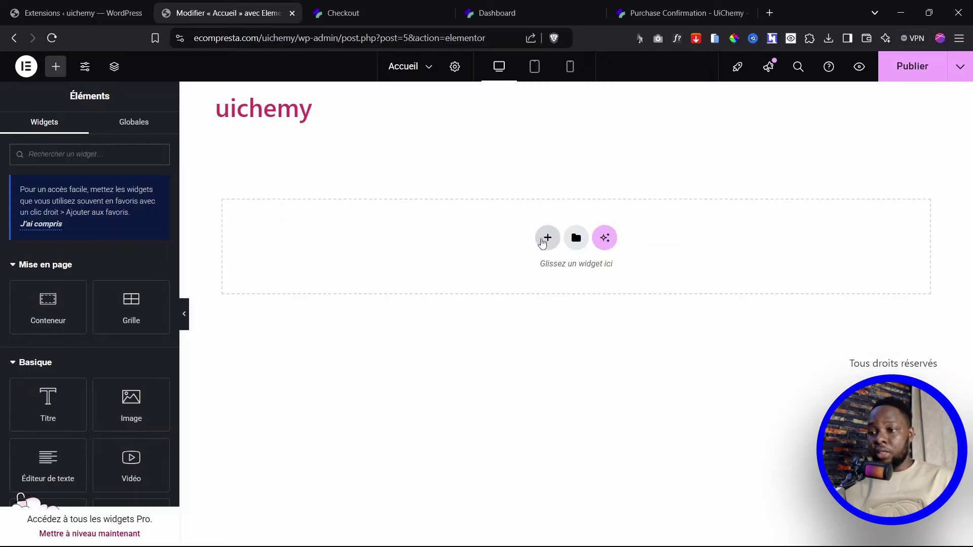
right_click(540, 239)
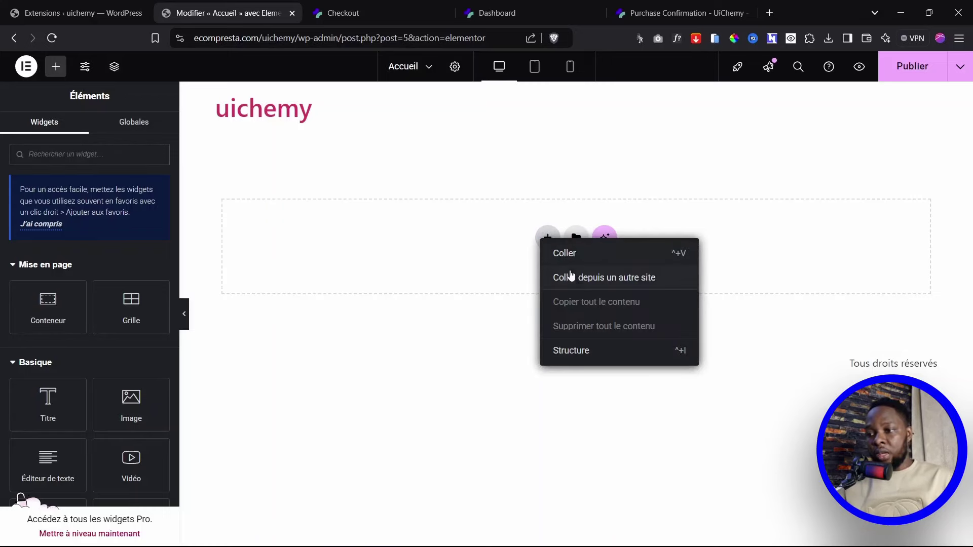
left_click(599, 280)
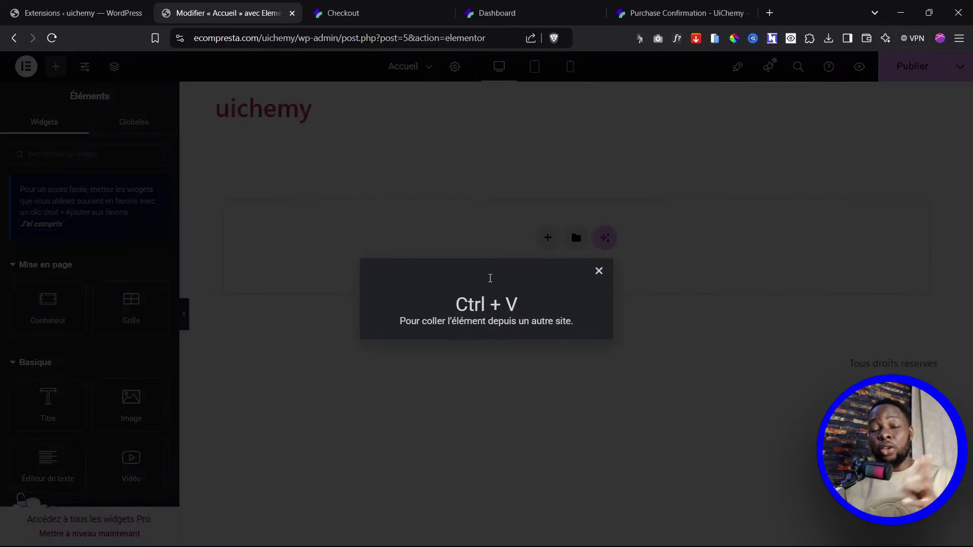
left_click(599, 272)
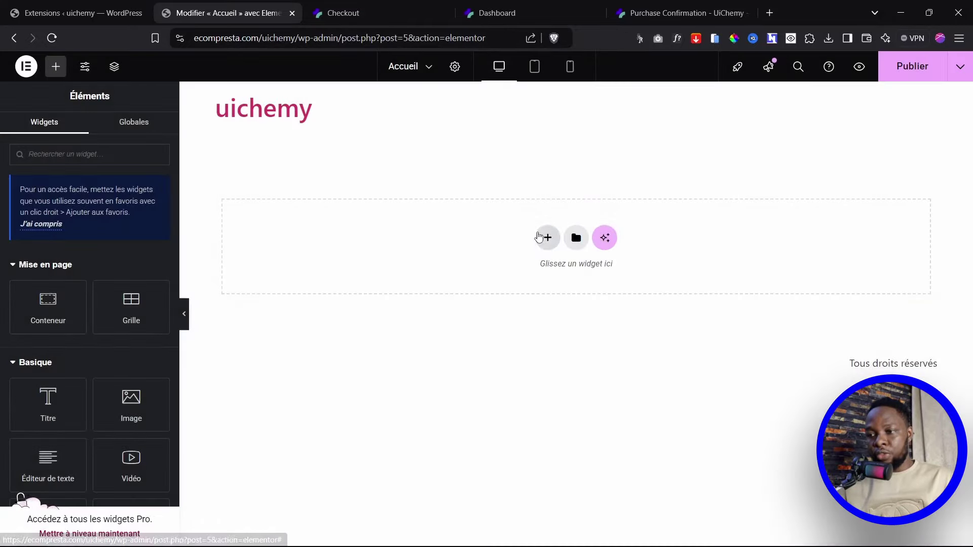
Paste the converted design from another site into the empty Accueil page in the Elementor editor and review it
right_click(546, 242)
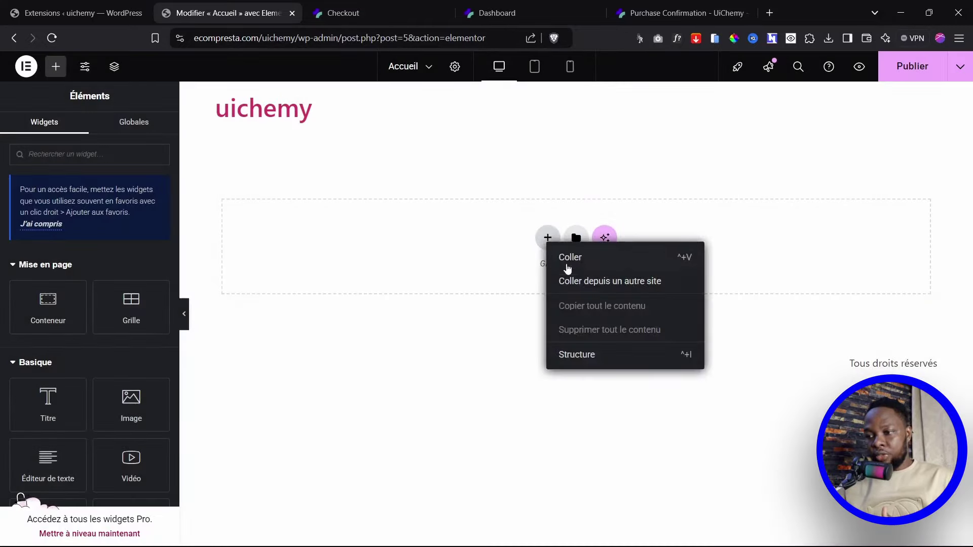
left_click(598, 285)
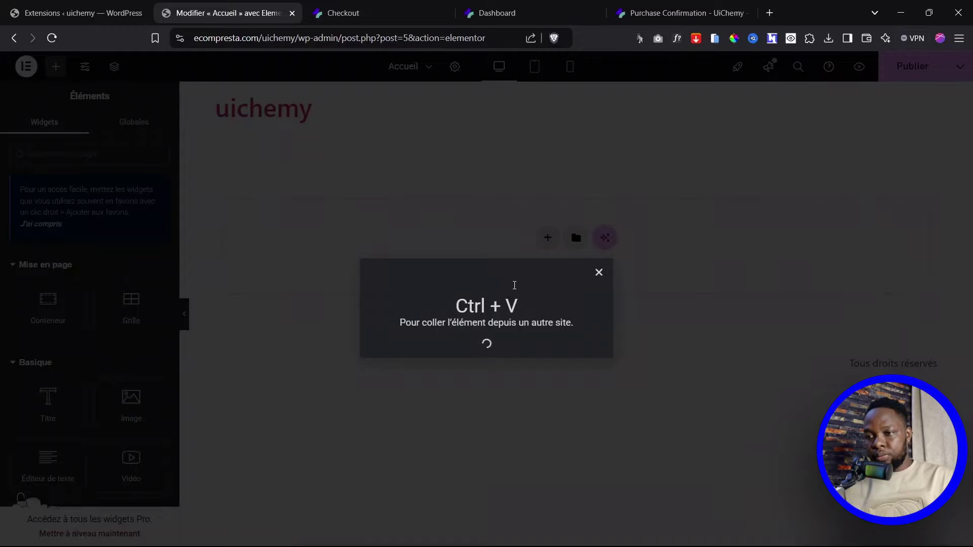
key("ctrl+v")
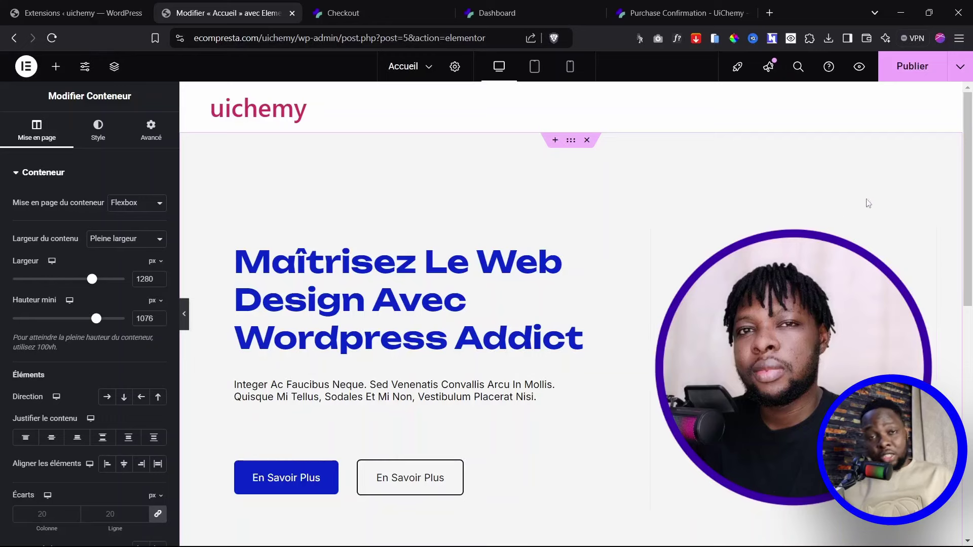
scroll(210, 351, "down", 4)
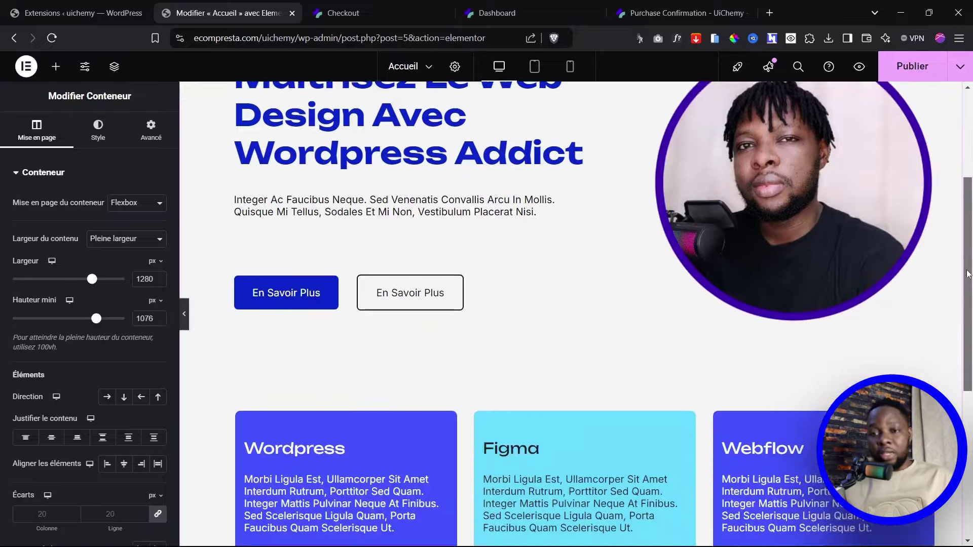
scroll(209, 351, "up", 2)
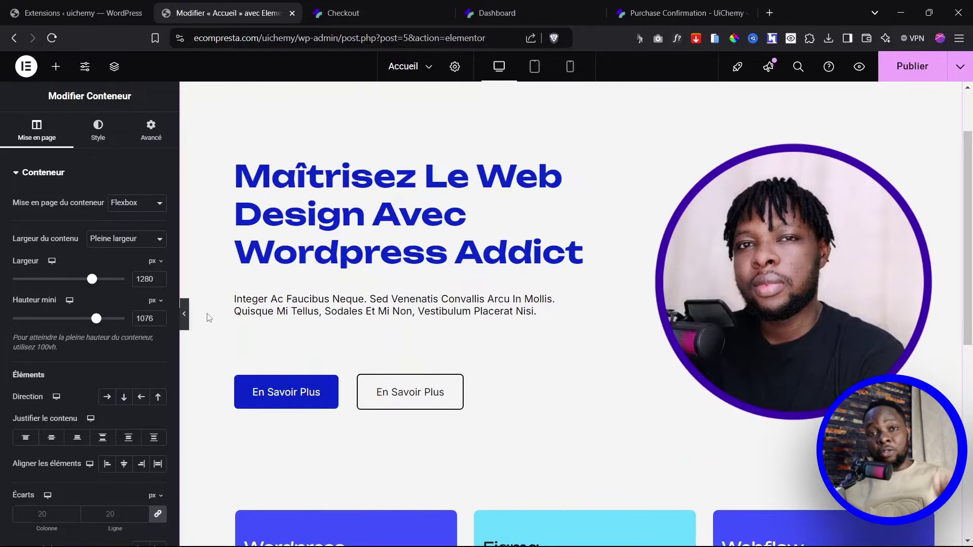